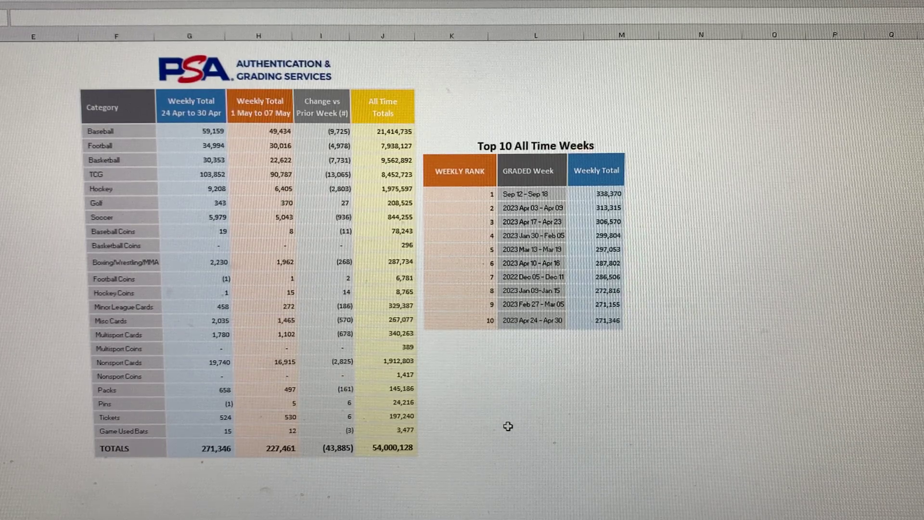
scroll(505, 431, "down", 2)
scroll(504, 432, "down", 2)
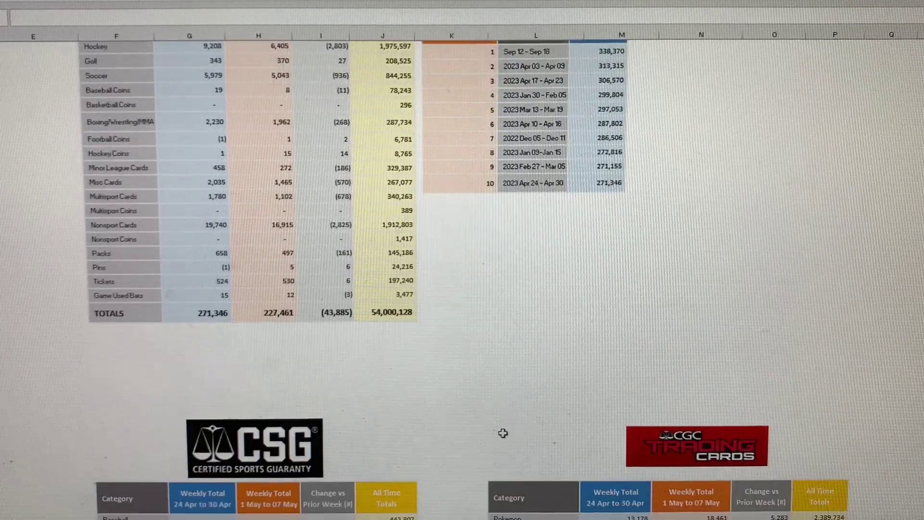
scroll(503, 433, "down", 2)
scroll(501, 435, "down", 2)
scroll(501, 434, "down", 1)
scroll(501, 434, "down", 1)
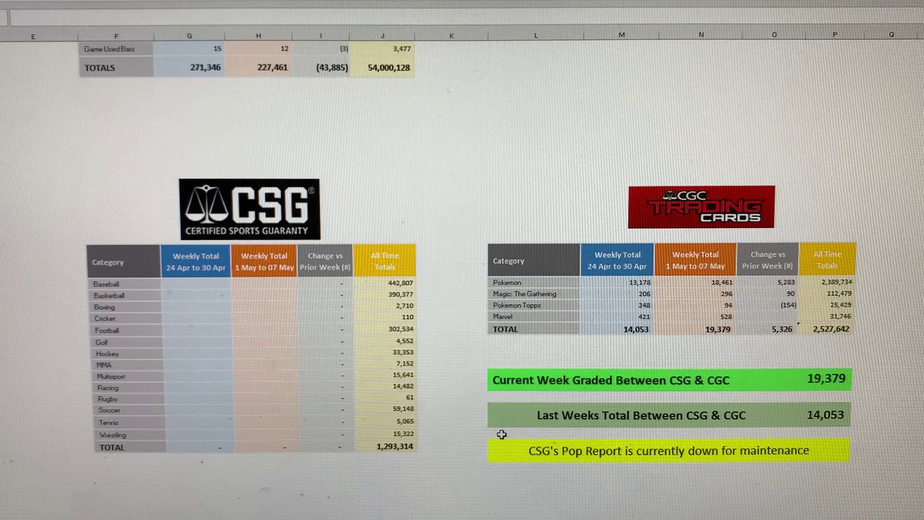
scroll(494, 433, "down", 1)
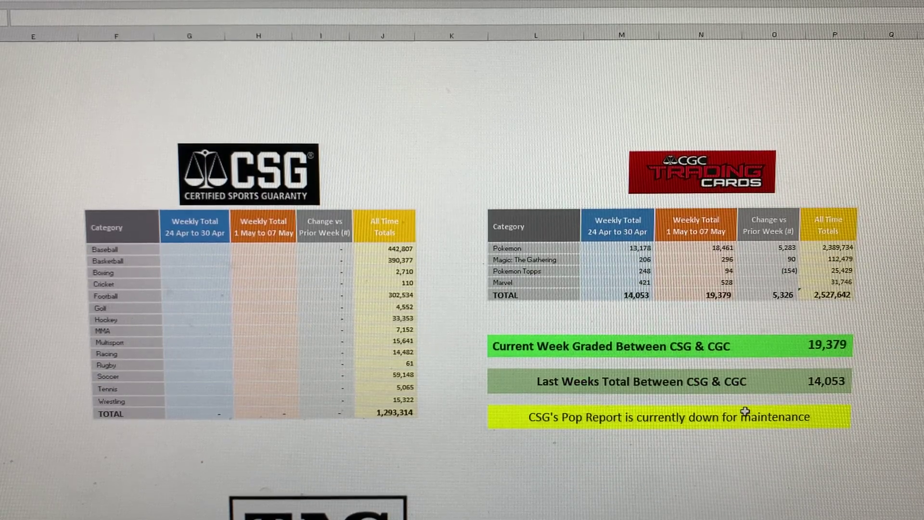
scroll(746, 411, "down", 3)
scroll(747, 403, "down", 2)
scroll(746, 403, "down", 2)
scroll(749, 400, "down", 1)
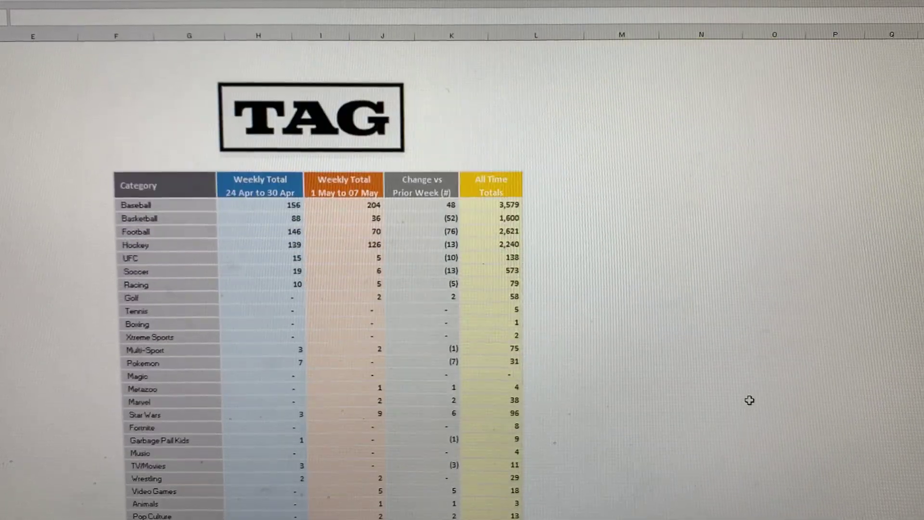
scroll(750, 400, "down", 1)
scroll(751, 400, "down", 1)
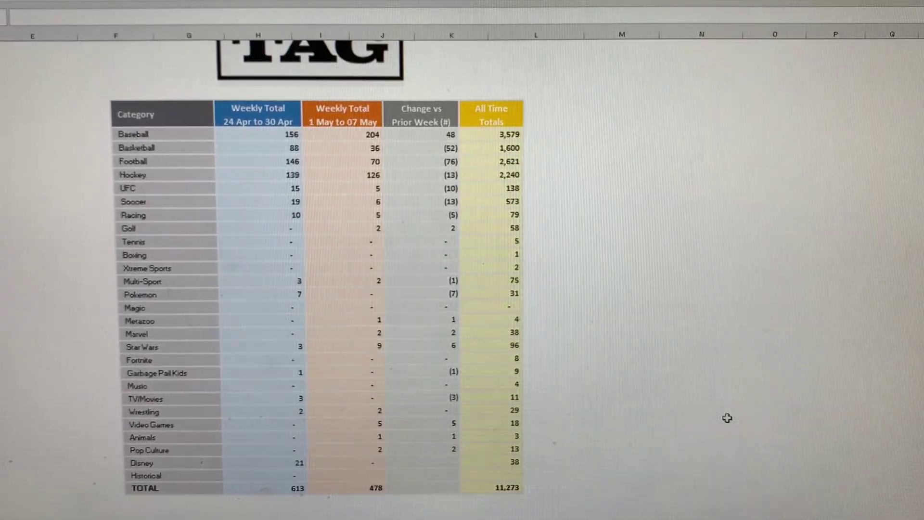
scroll(723, 417, "down", 1)
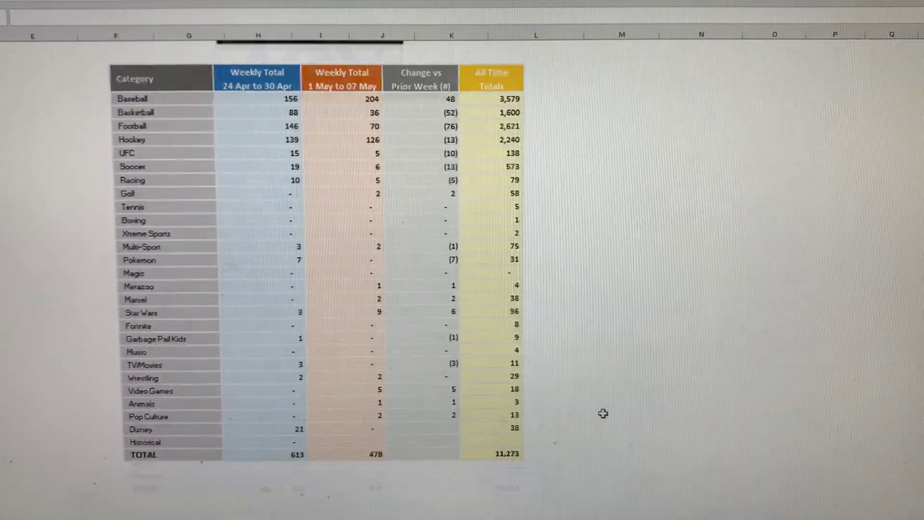
scroll(602, 412, "down", 3)
scroll(607, 412, "down", 3)
scroll(614, 411, "down", 4)
scroll(621, 412, "down", 3)
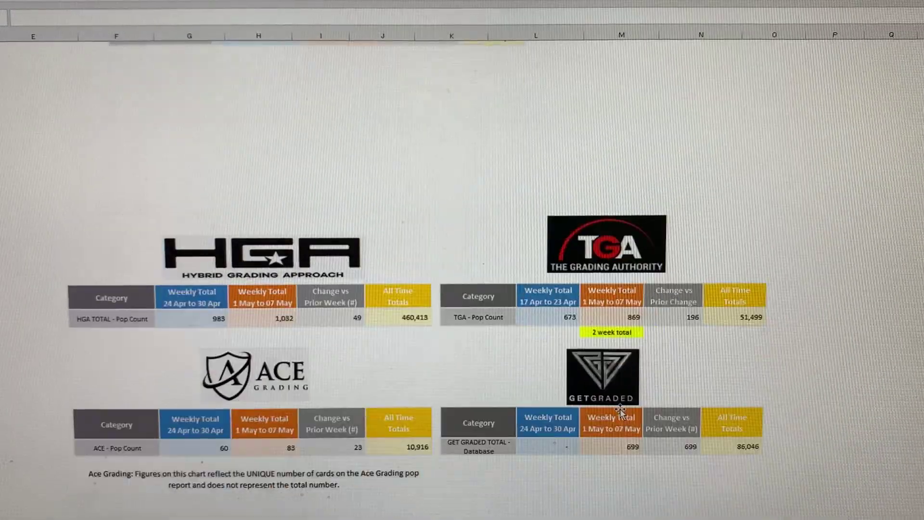
scroll(619, 410, "down", 1)
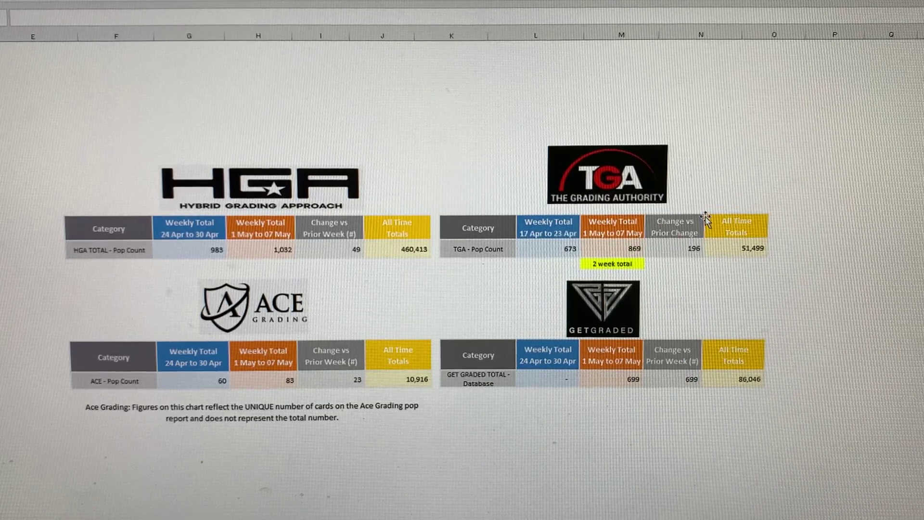
scroll(780, 393, "down", 4)
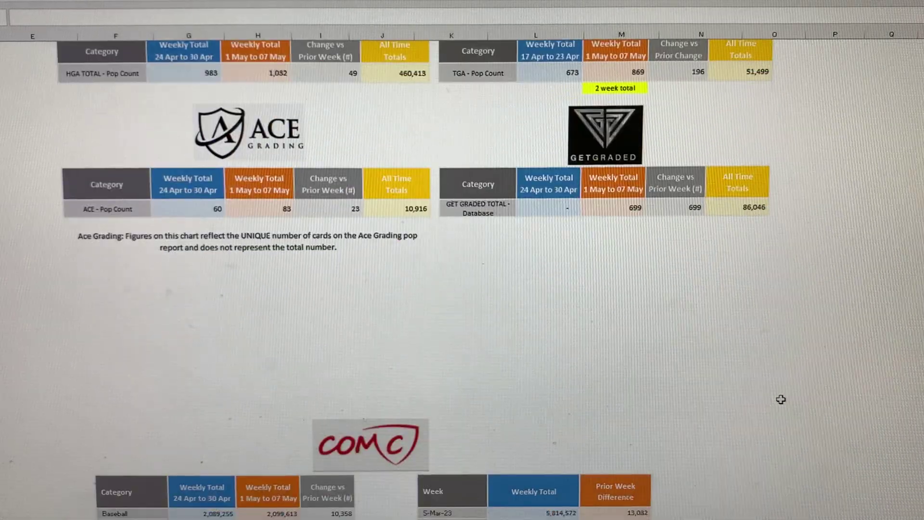
scroll(776, 390, "down", 5)
scroll(768, 382, "down", 2)
scroll(768, 379, "down", 3)
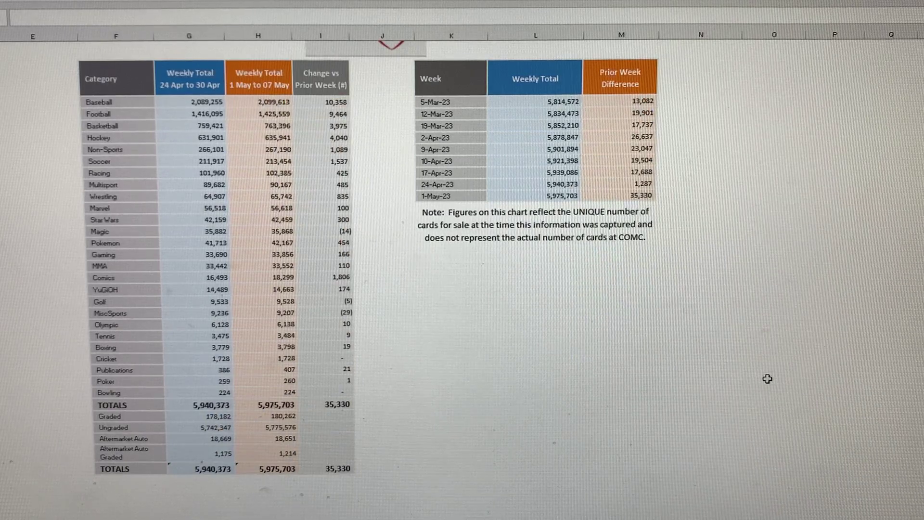
scroll(768, 379, "up", 1)
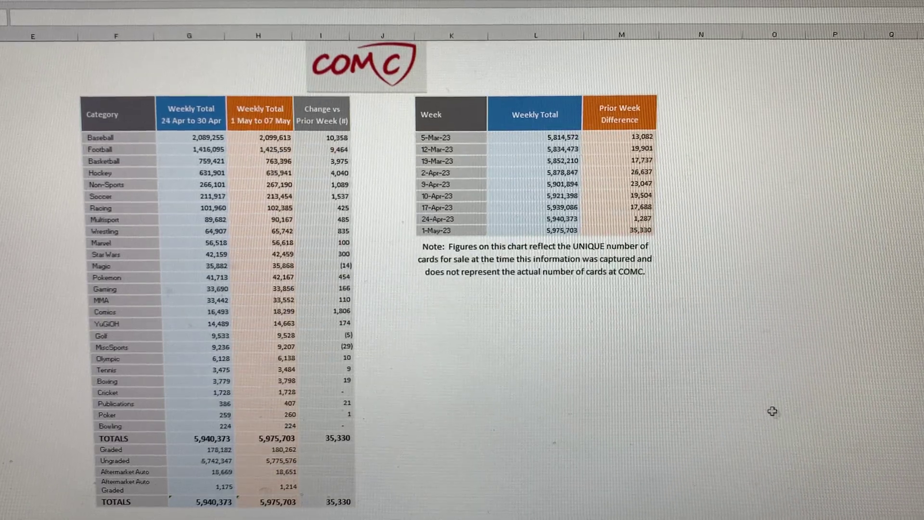
scroll(784, 377, "down", 6)
scroll(784, 390, "down", 4)
scroll(784, 405, "down", 3)
scroll(785, 408, "down", 2)
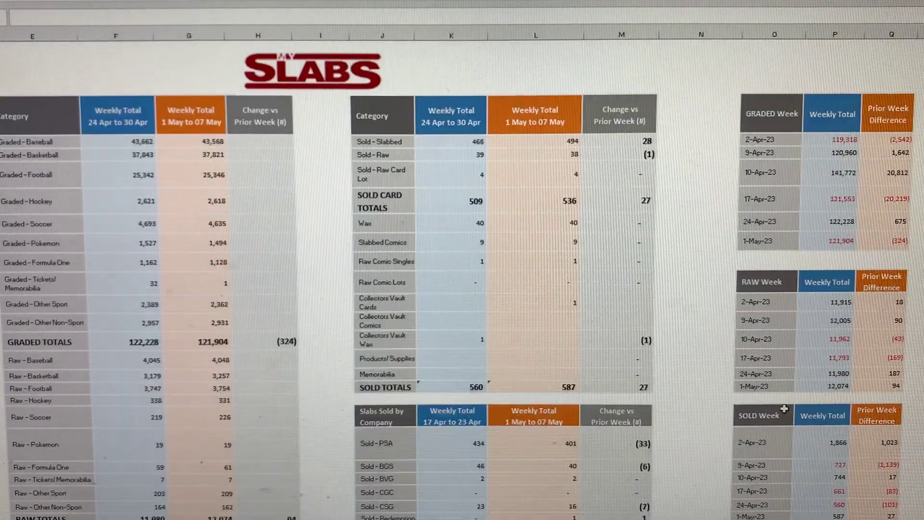
scroll(784, 409, "down", 1)
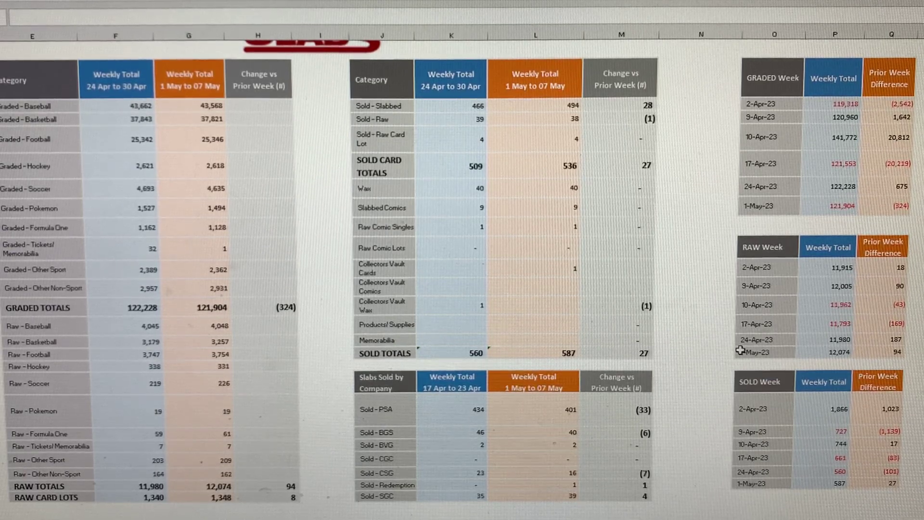
scroll(463, 260, "up", 4)
scroll(462, 260, "up", 2)
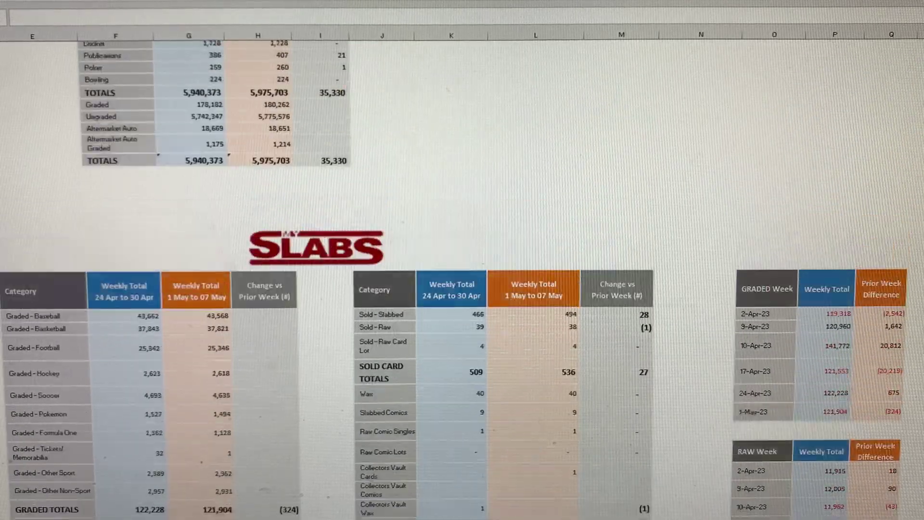
scroll(463, 260, "up", 2)
scroll(463, 261, "up", 4)
scroll(462, 260, "up", 1)
scroll(462, 260, "up", 2)
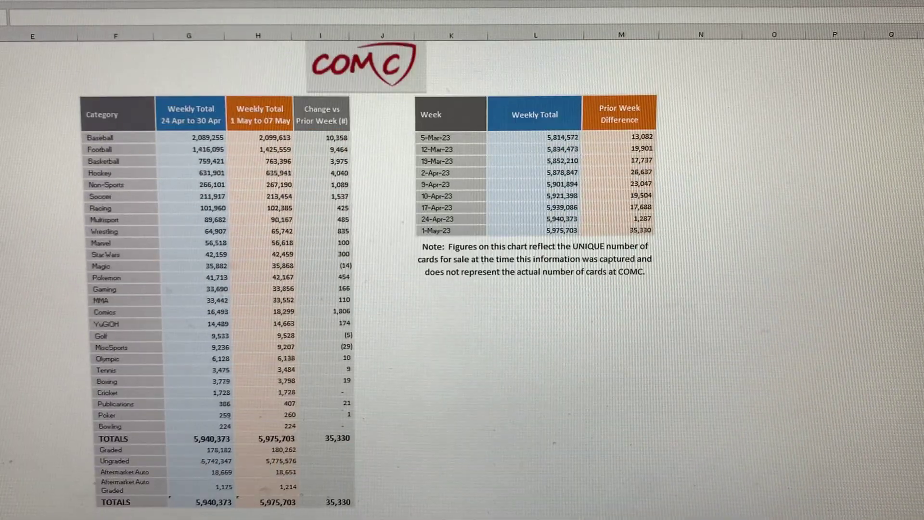
scroll(463, 260, "up", 3)
scroll(463, 260, "up", 4)
scroll(462, 260, "up", 3)
scroll(462, 260, "up", 2)
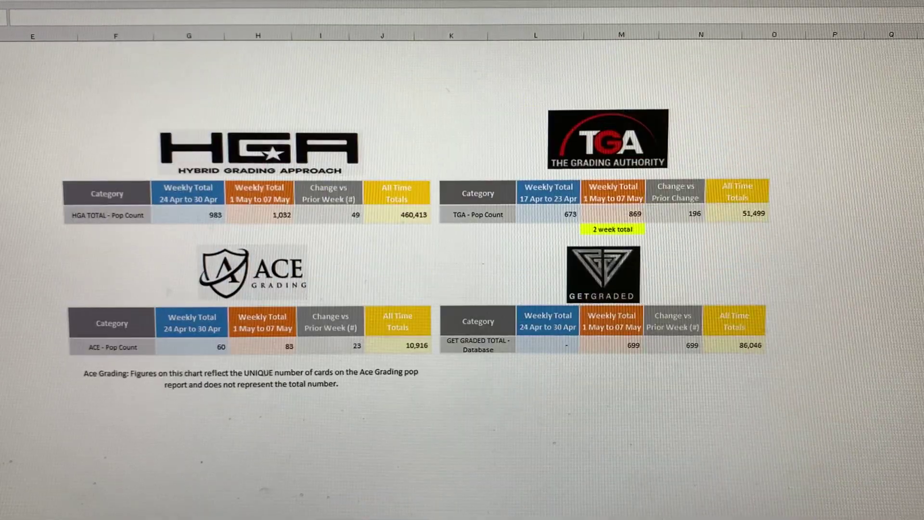
scroll(462, 260, "up", 2)
scroll(463, 260, "up", 3)
scroll(463, 260, "up", 3)
scroll(462, 260, "up", 3)
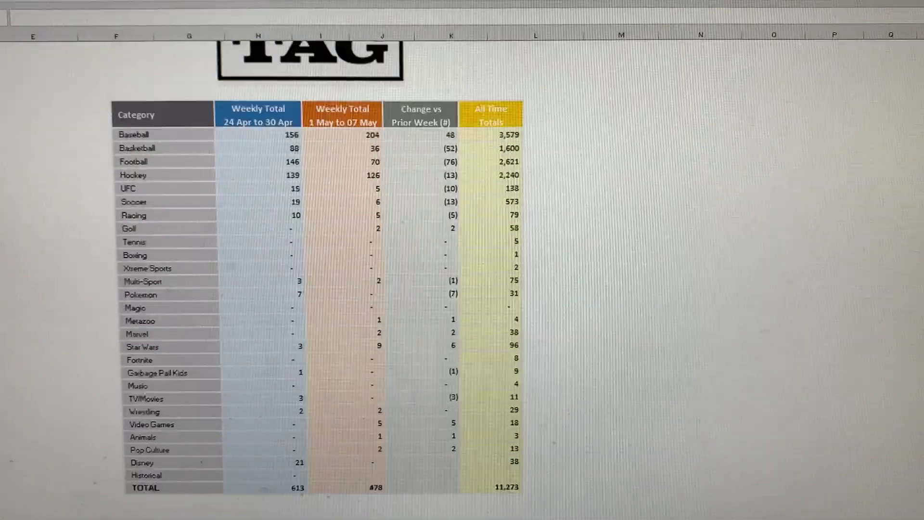
scroll(463, 260, "up", 2)
scroll(463, 260, "up", 3)
scroll(462, 260, "up", 3)
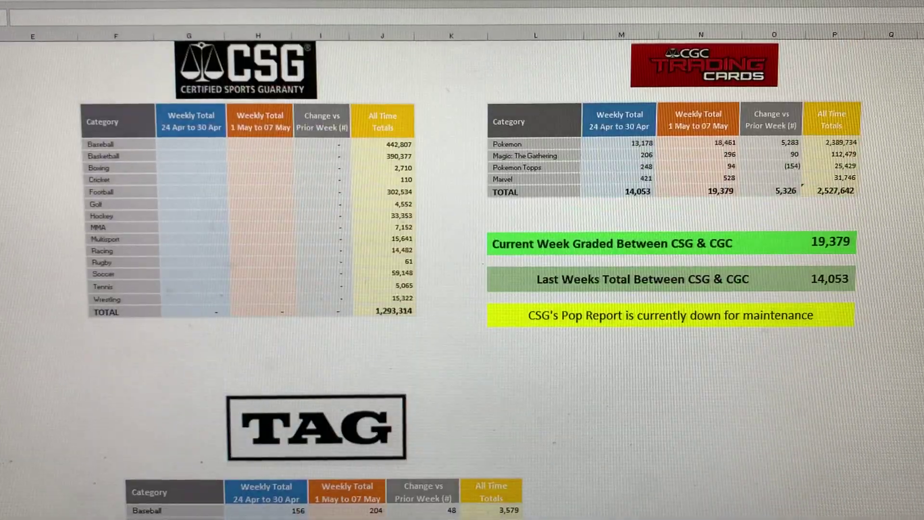
scroll(462, 260, "up", 2)
scroll(463, 260, "up", 1)
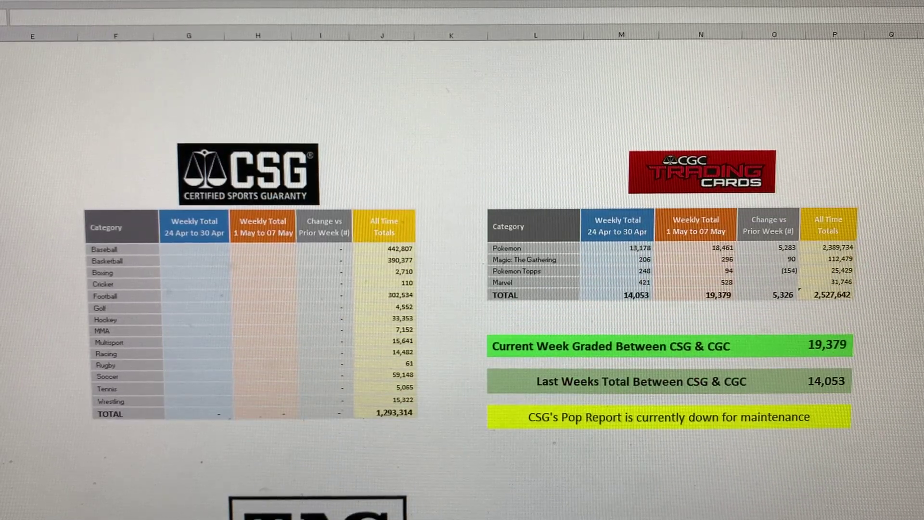
scroll(920, 428, "up", 3)
scroll(920, 429, "up", 1)
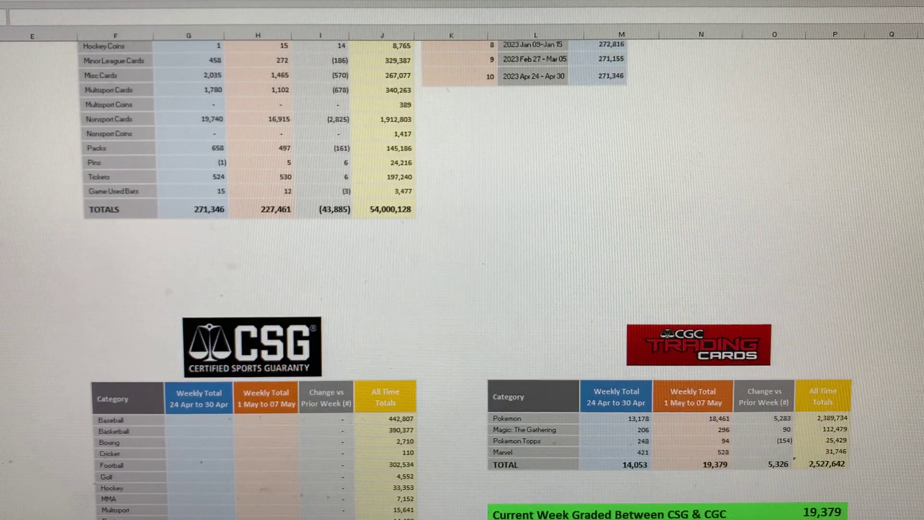
scroll(920, 428, "up", 1)
scroll(920, 429, "up", 3)
scroll(463, 260, "up", 1)
scroll(463, 260, "up", 2)
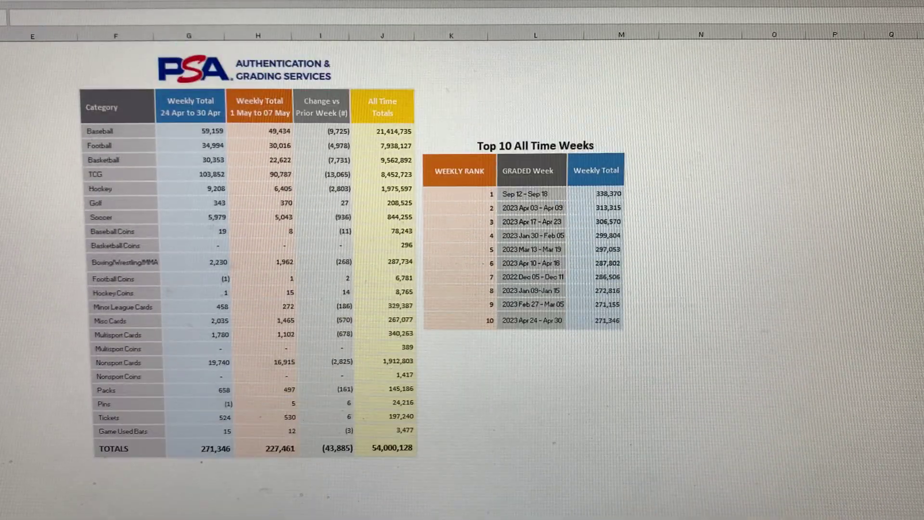
scroll(462, 261, "up", 1)
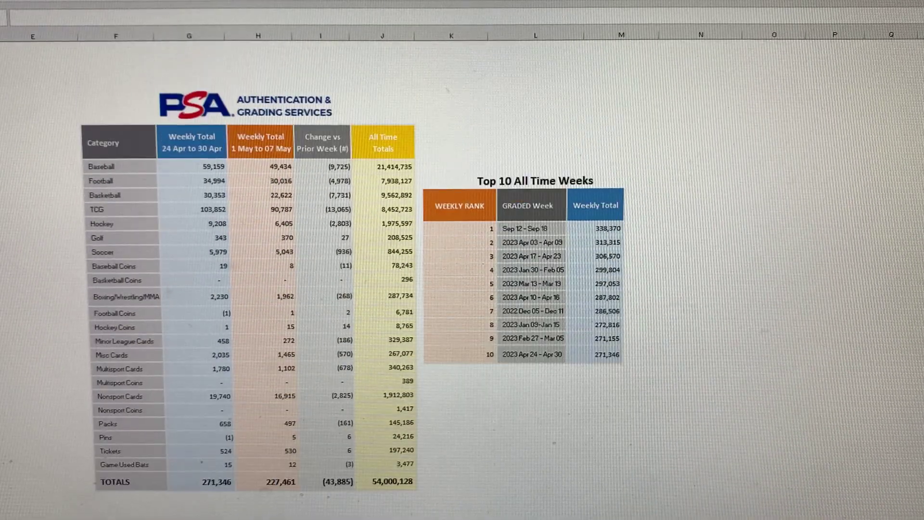
scroll(462, 260, "down", 1)
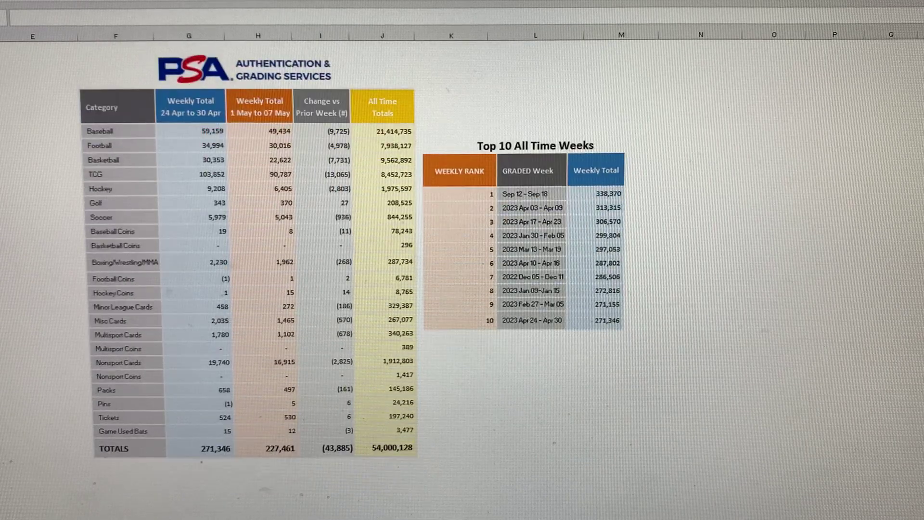